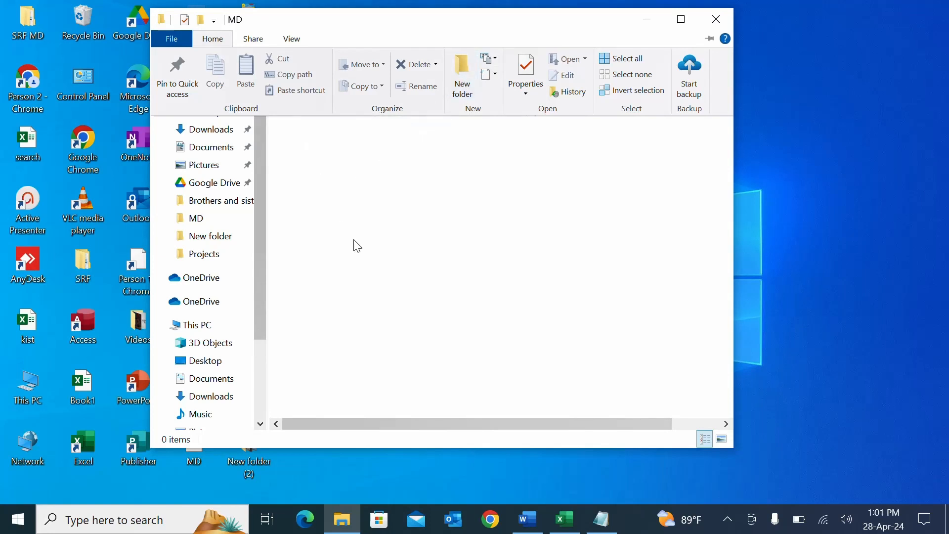
Create a folder named SJFHSHF inside the MD folder, and delete it again
left_click(464, 74)
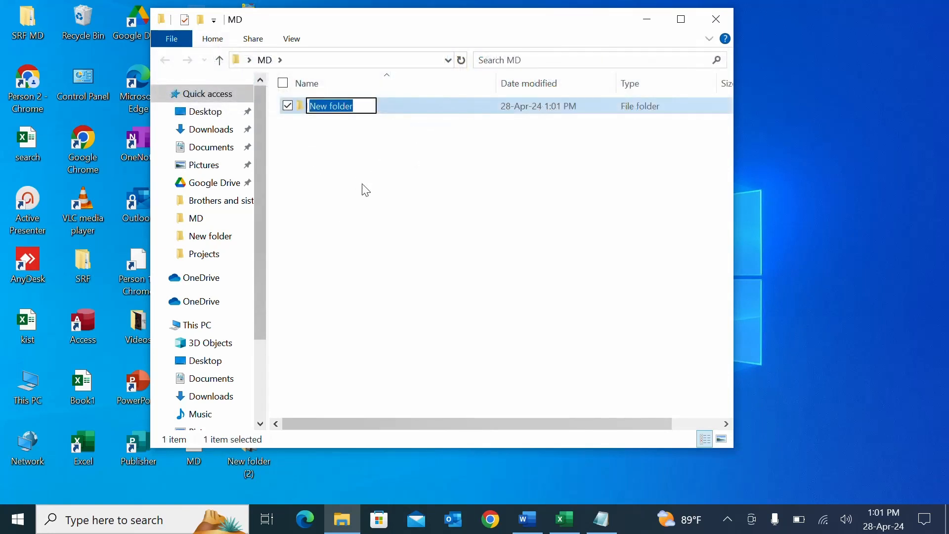
type("SJFHSHF")
key("Return")
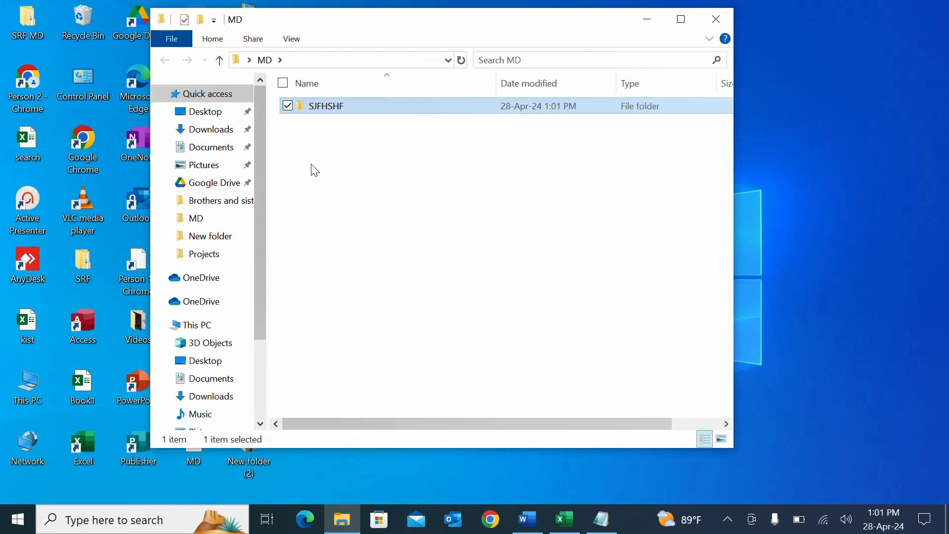
key("Delete")
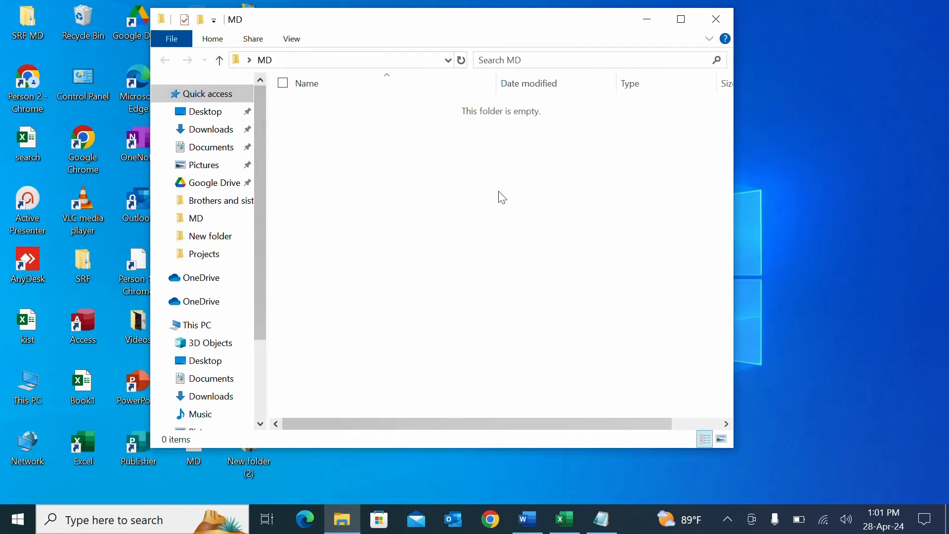
left_click(717, 18)
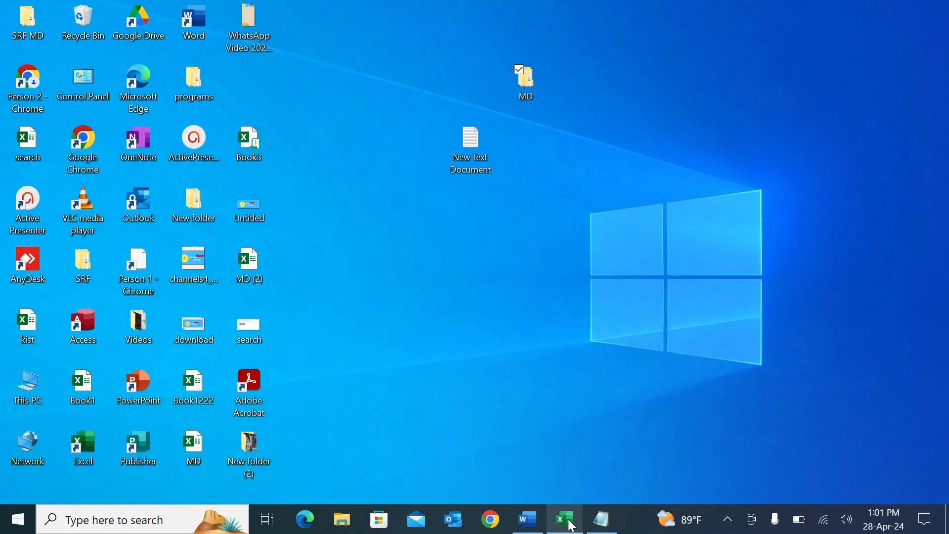
Switch to Excel to review the folder names in F2:F13, and check the contents of the desktop's MD folder
left_click(571, 524)
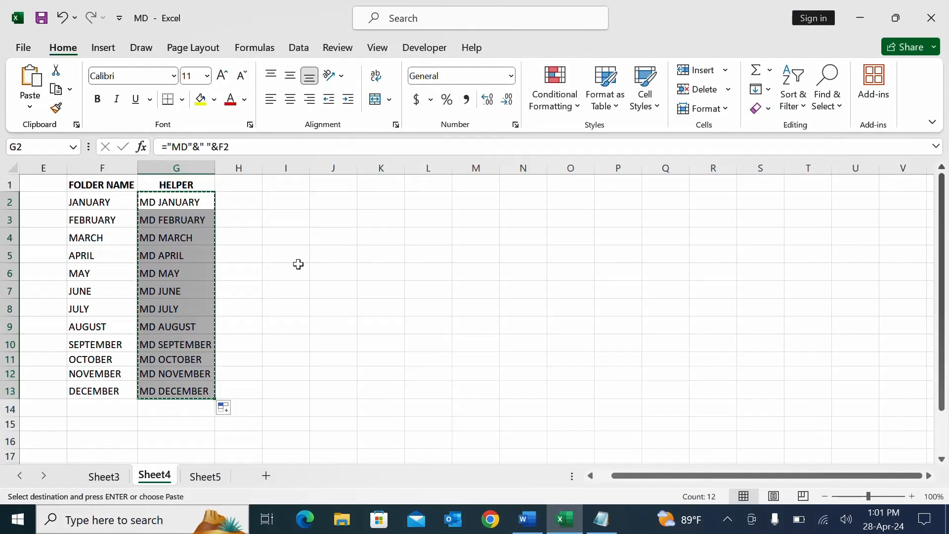
left_click_drag(105, 203, 104, 387)
left_click_drag(101, 202, 102, 392)
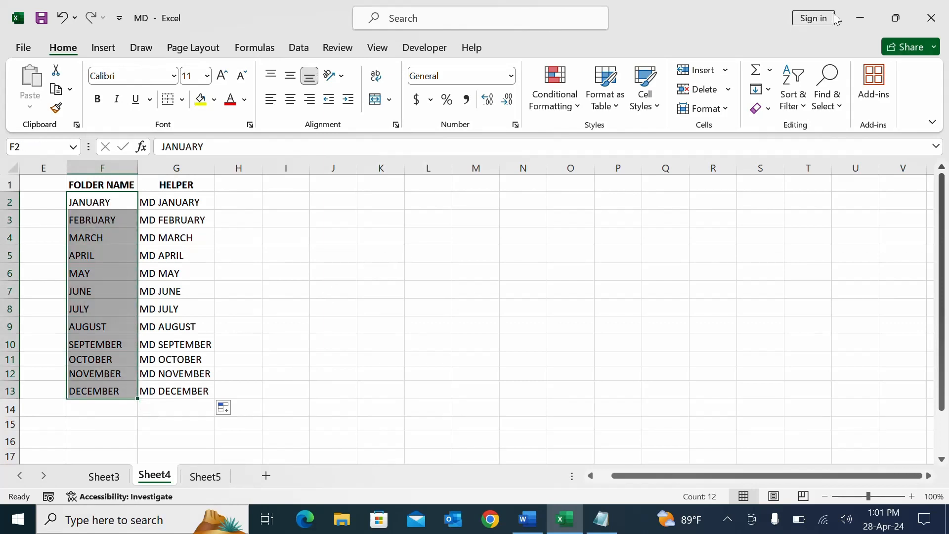
left_click(860, 19)
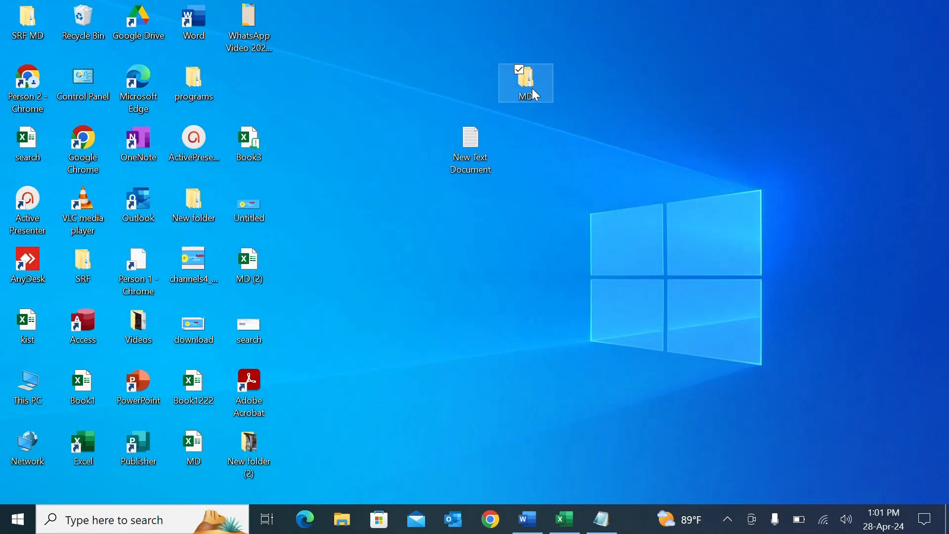
double_click(535, 94)
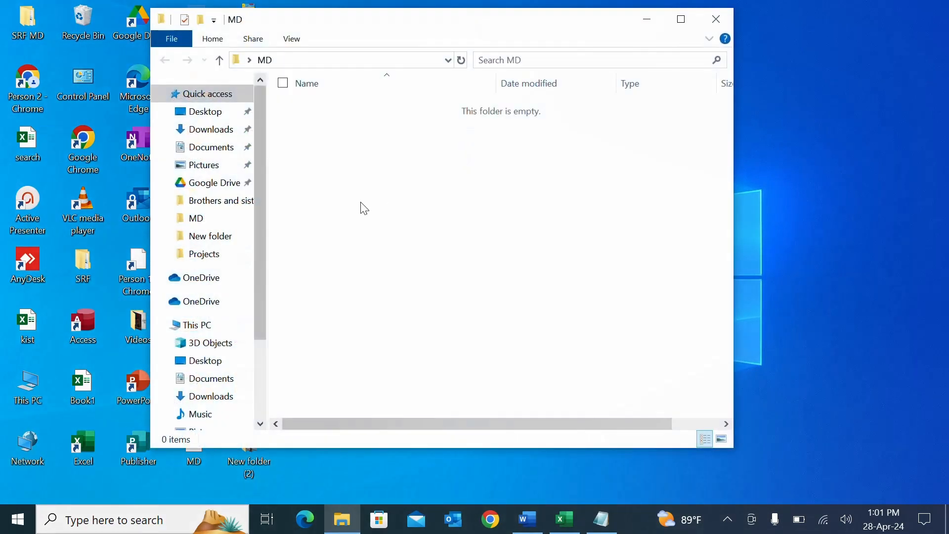
left_click(715, 17)
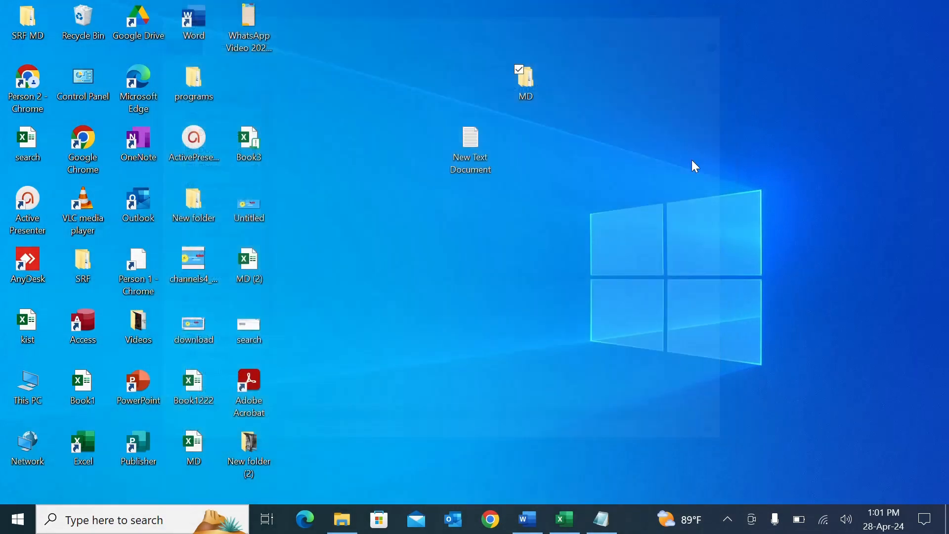
Return to Excel and clear the HELPER column entries in G2:G13
left_click(561, 526)
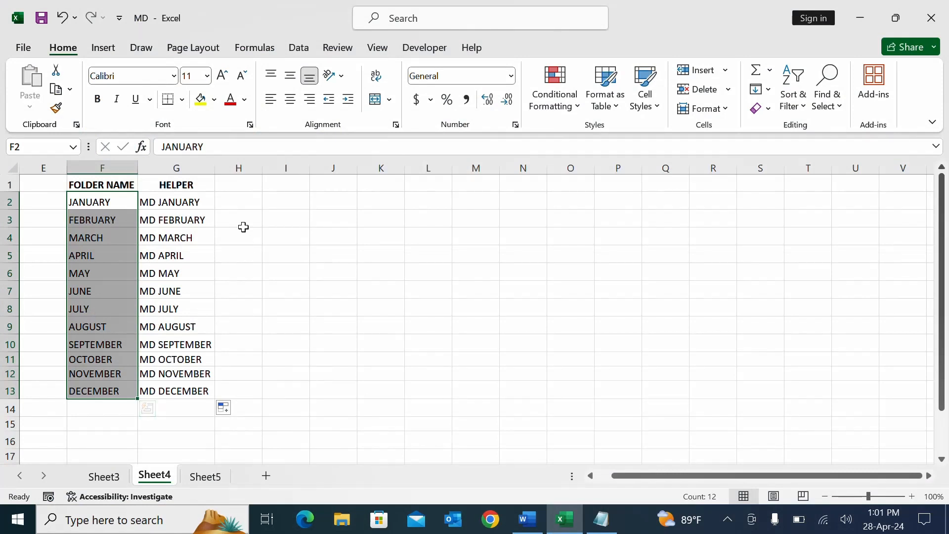
left_click_drag(173, 202, 189, 395)
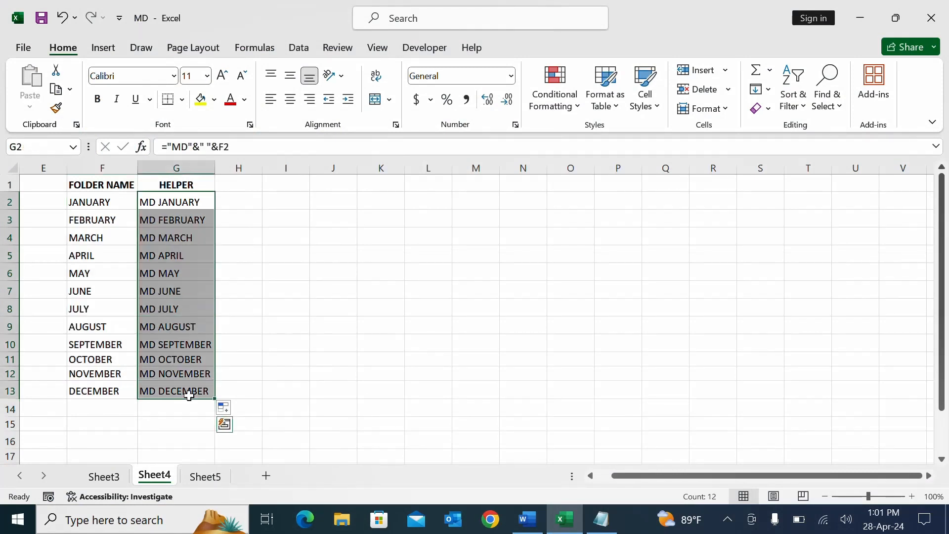
key("Delete")
Enter the formula ="MD"&" "&F2 in cell G2 to prefix the month name with MD
left_click(170, 204)
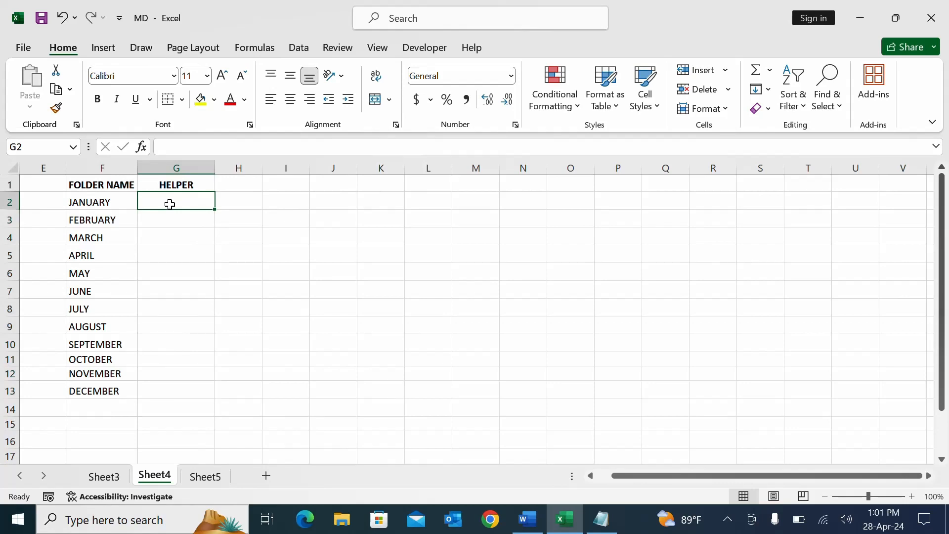
type("=\"M")
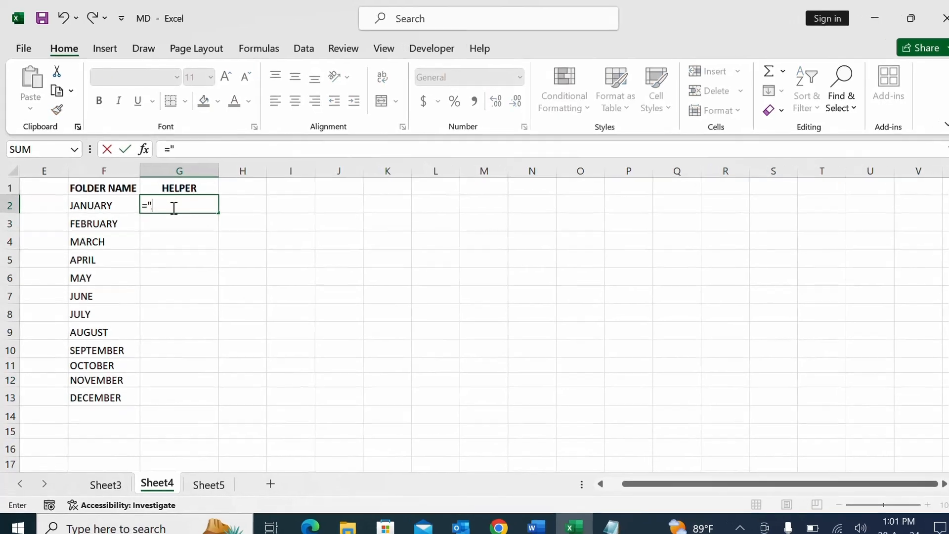
type("D\"")
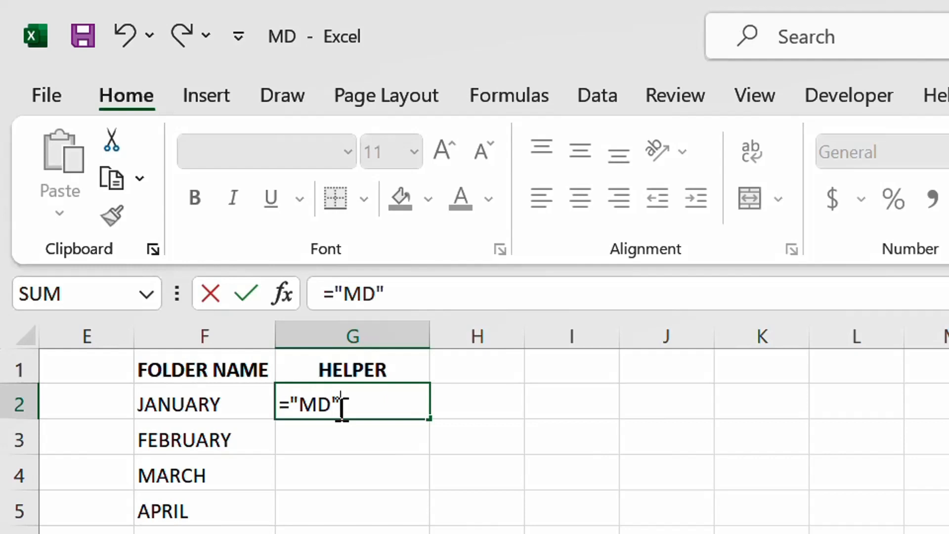
type("&\"")
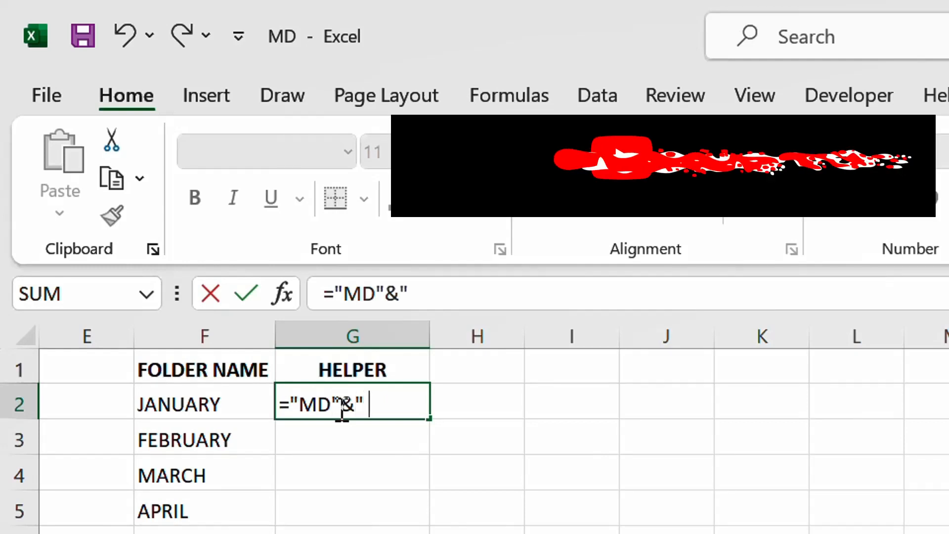
type(" \"&")
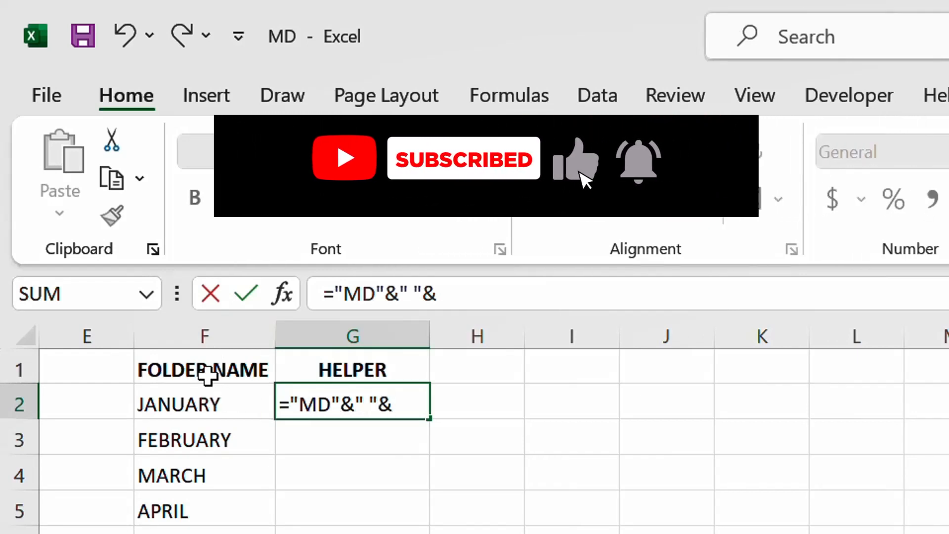
left_click(209, 404)
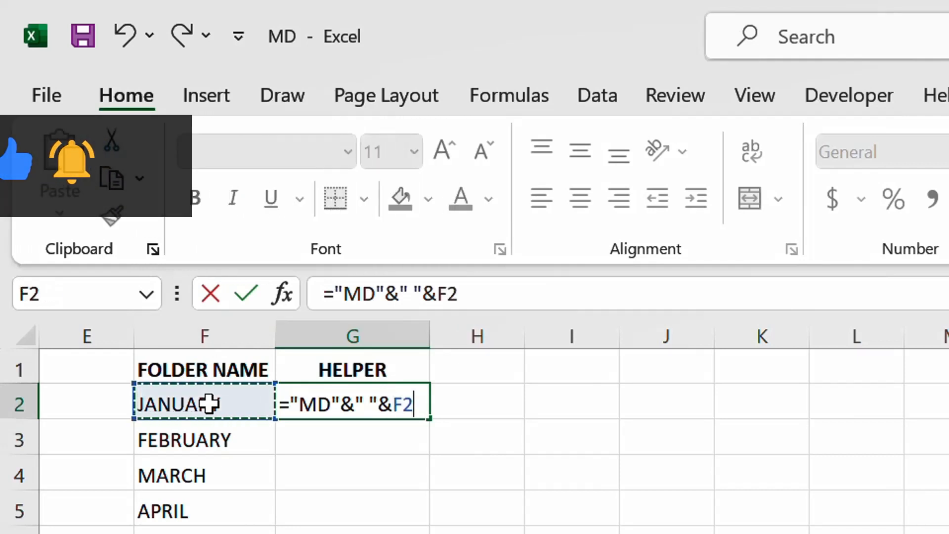
key("Return")
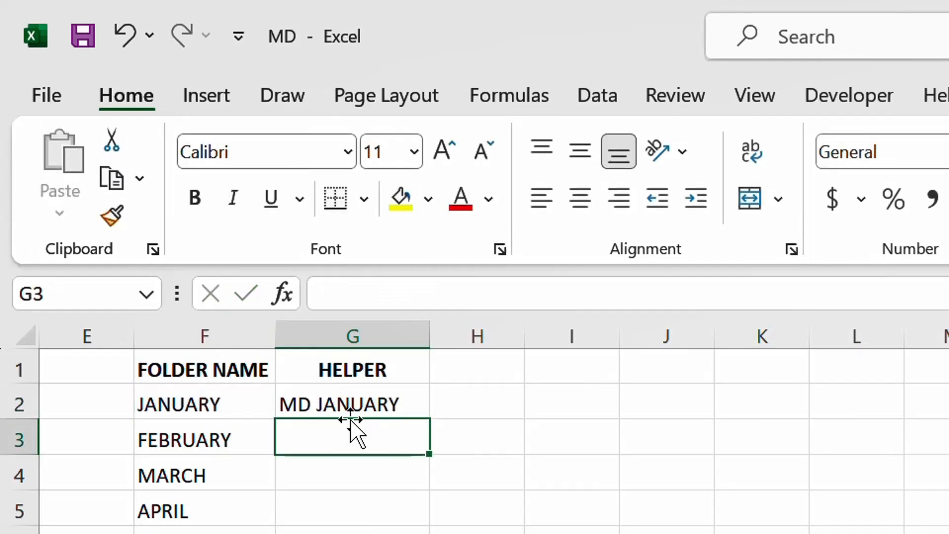
Fill the G2 formula down to G13, copy the resulting range, and minimize Excel
left_click(353, 402)
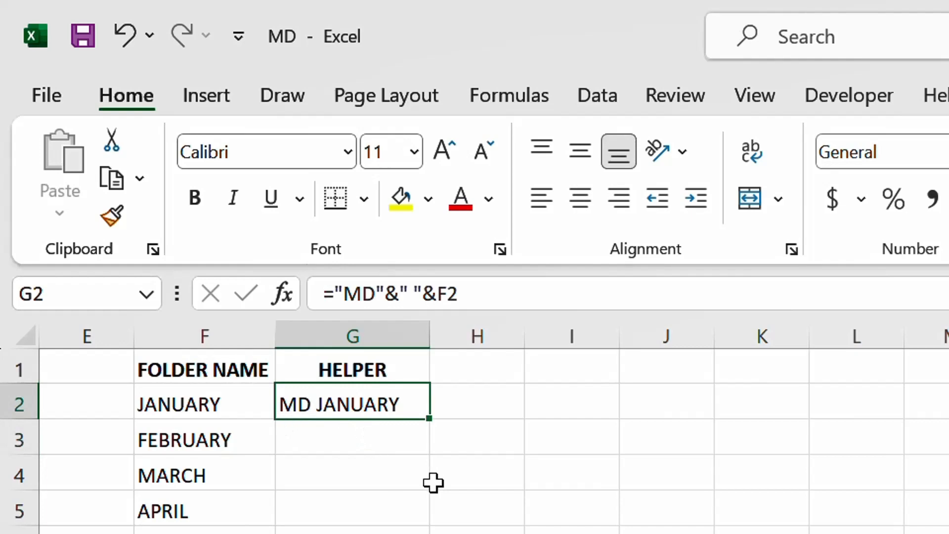
left_click_drag(428, 418, 430, 533)
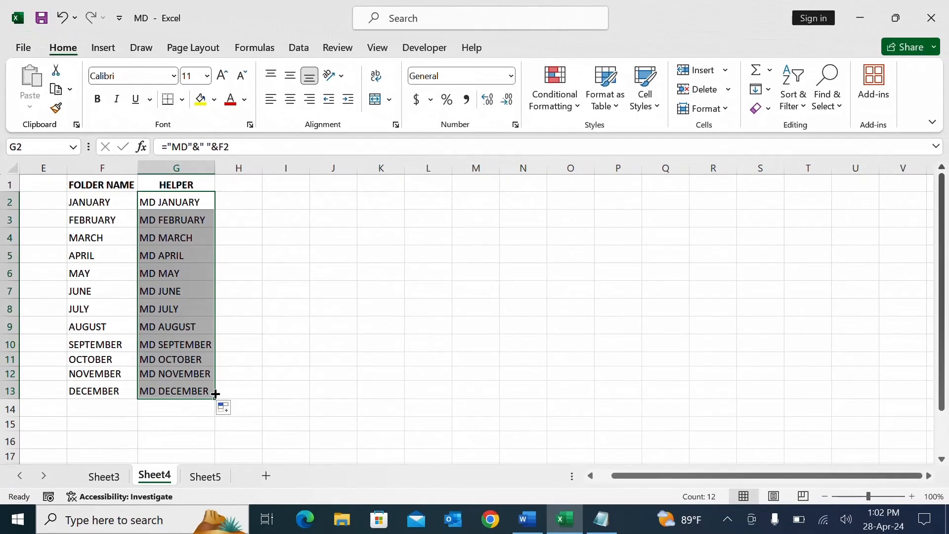
key("ctrl+c")
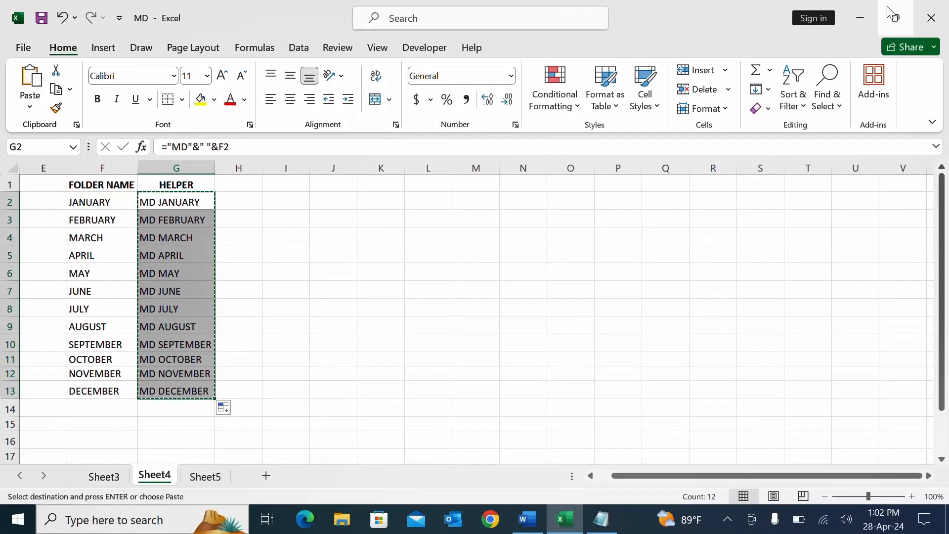
left_click(863, 22)
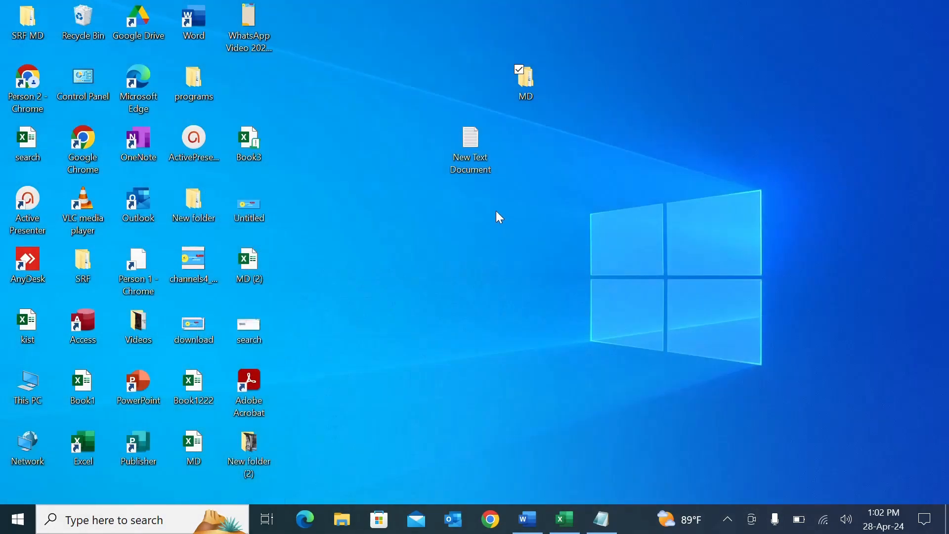
right_click(496, 211)
mouse_move(428, 334)
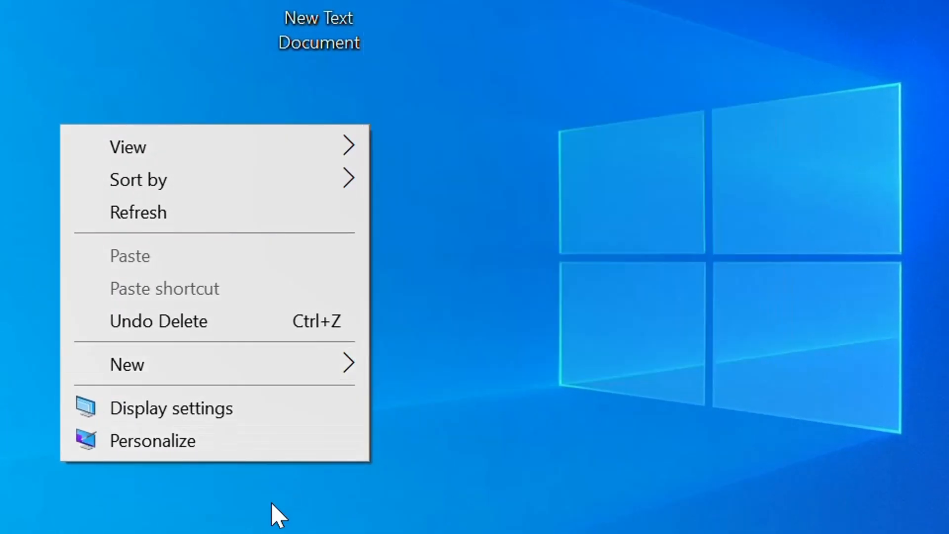
left_click(271, 502)
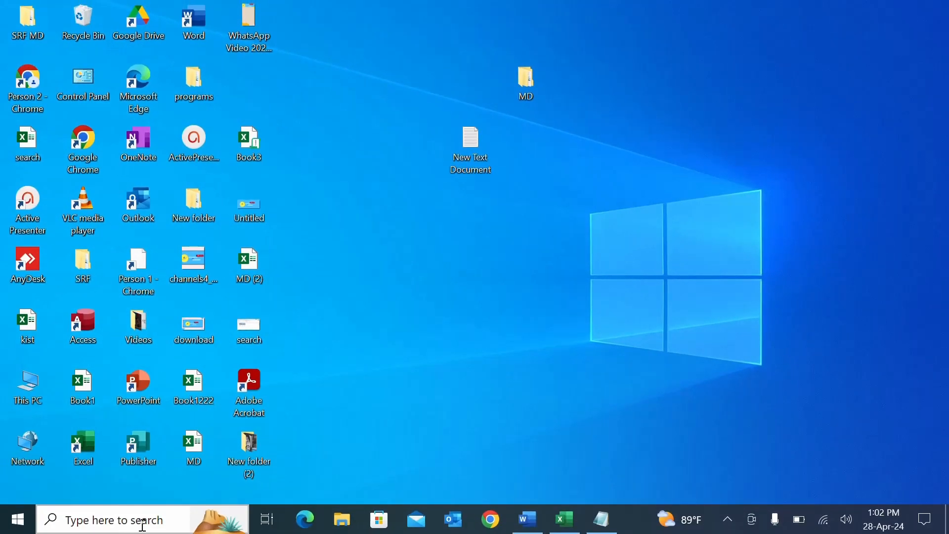
left_click(142, 524)
type("NPTE")
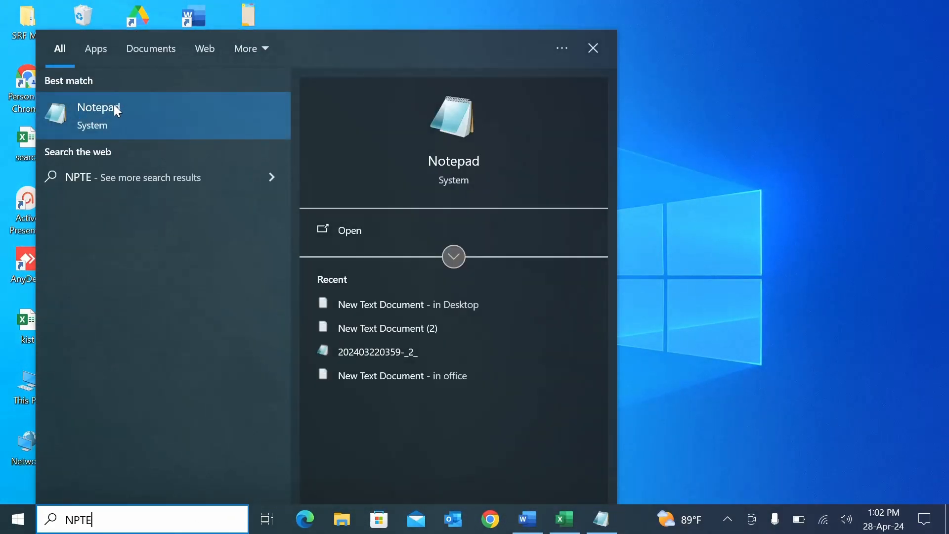
left_click(666, 148)
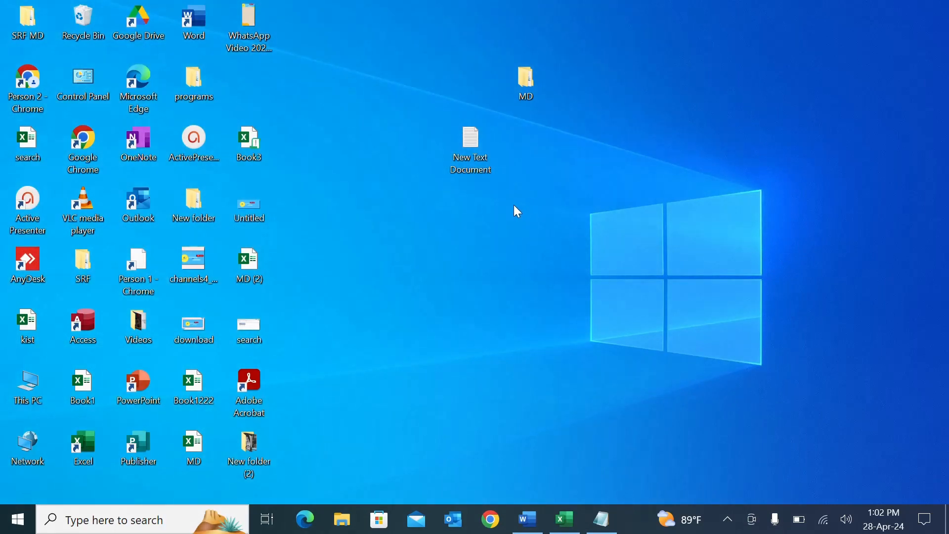
Create a new text document on the desktop and paste the copied HELPER names into it
right_click(514, 206)
mouse_move(446, 323)
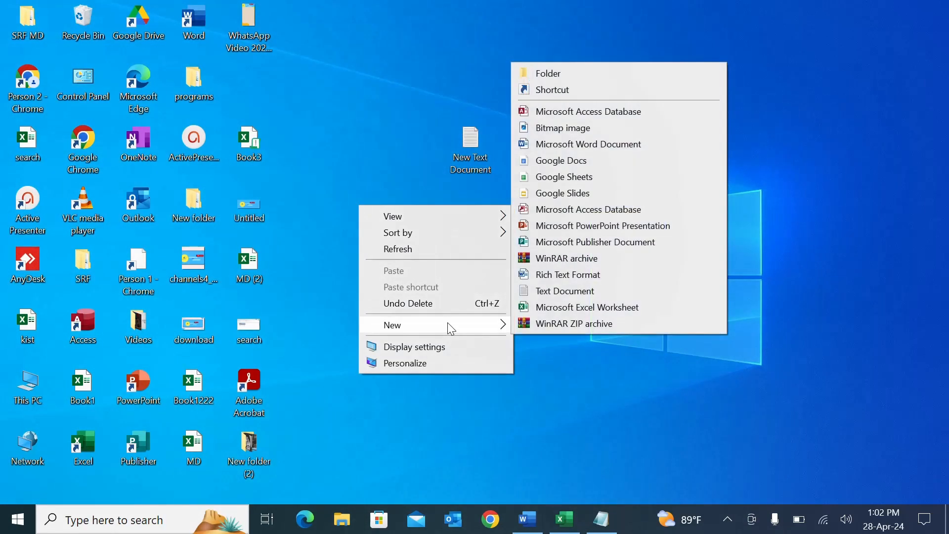
left_click(560, 292)
key("Return")
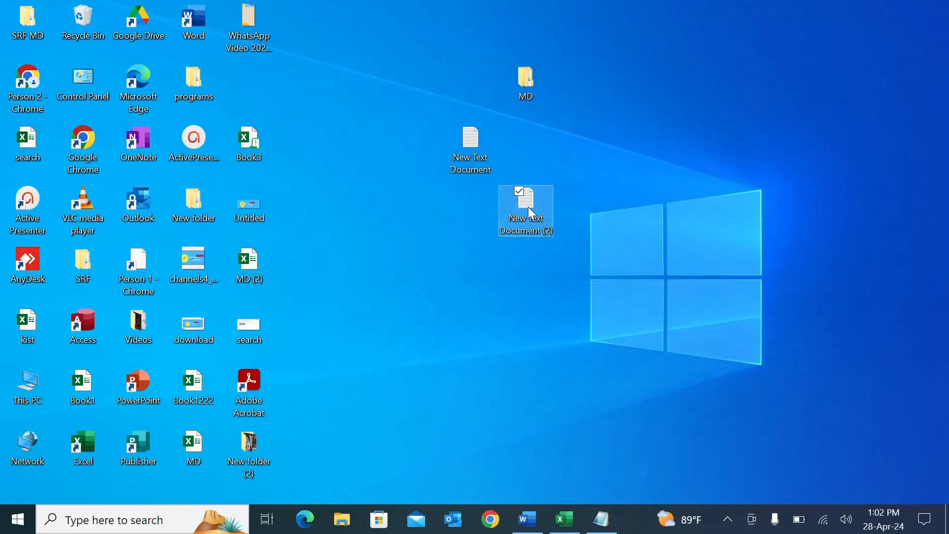
double_click(527, 208)
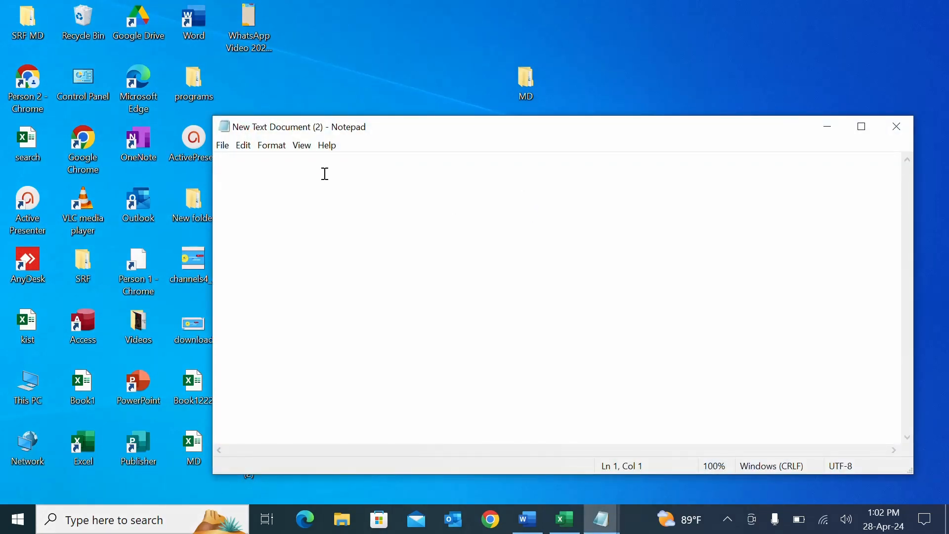
key("ctrl+v")
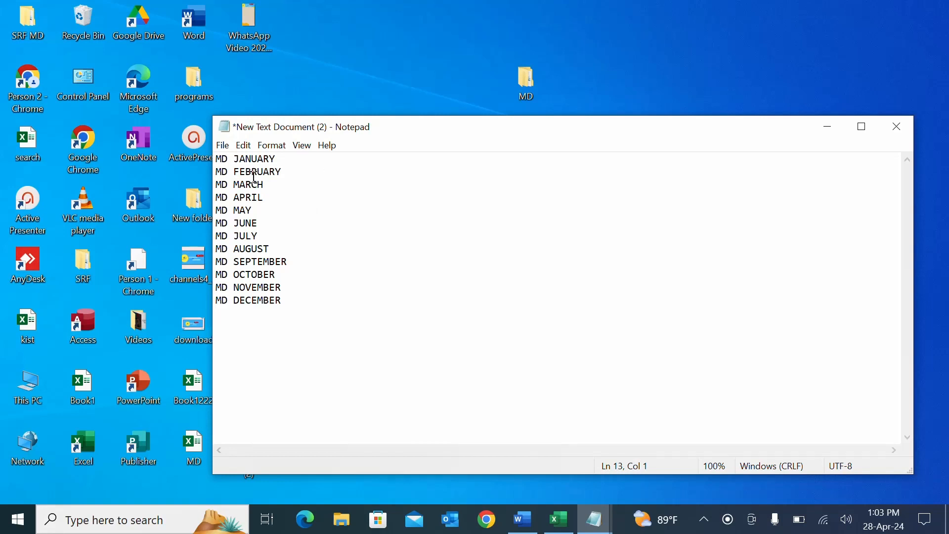
Save the text document with the MD month lines as ABC.BAT in the MD folder on the desktop
left_click(224, 145)
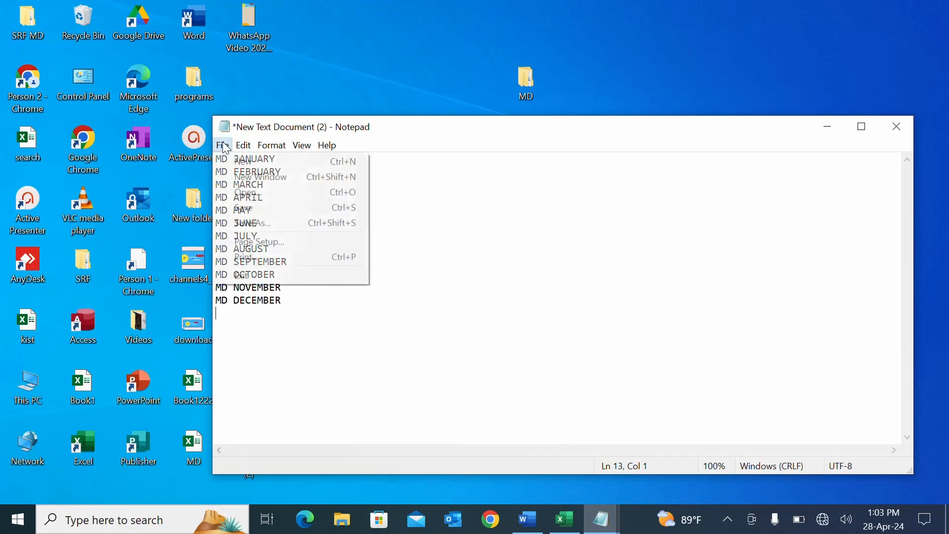
left_click(267, 223)
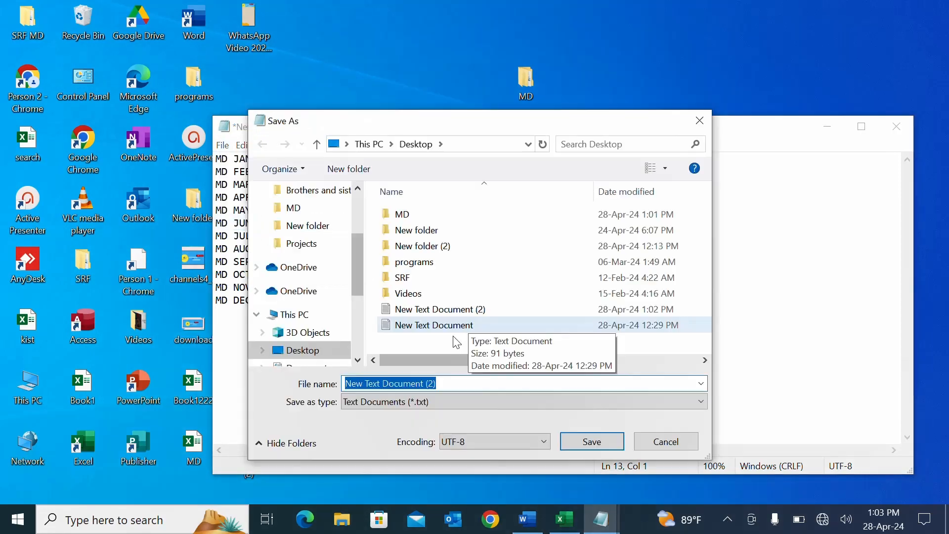
left_click(417, 215)
double_click(420, 221)
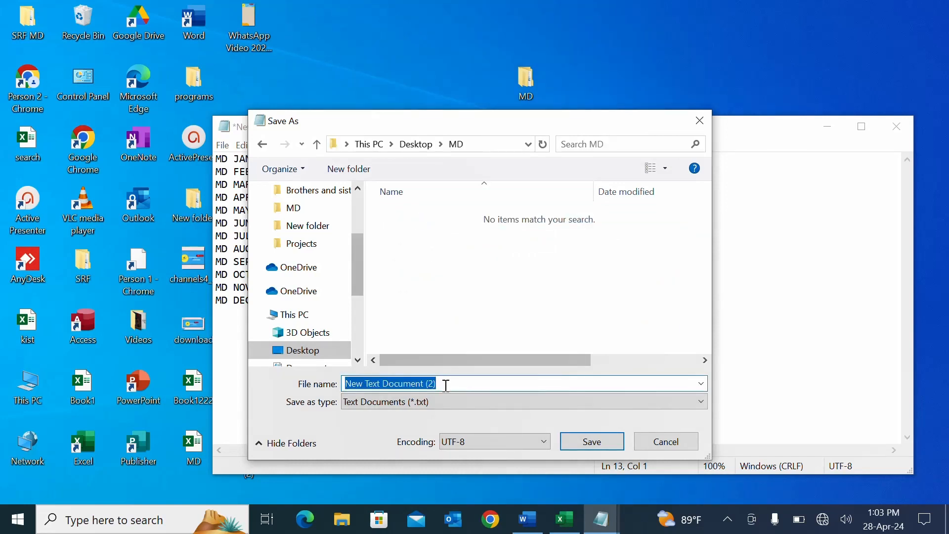
key("BackSpace")
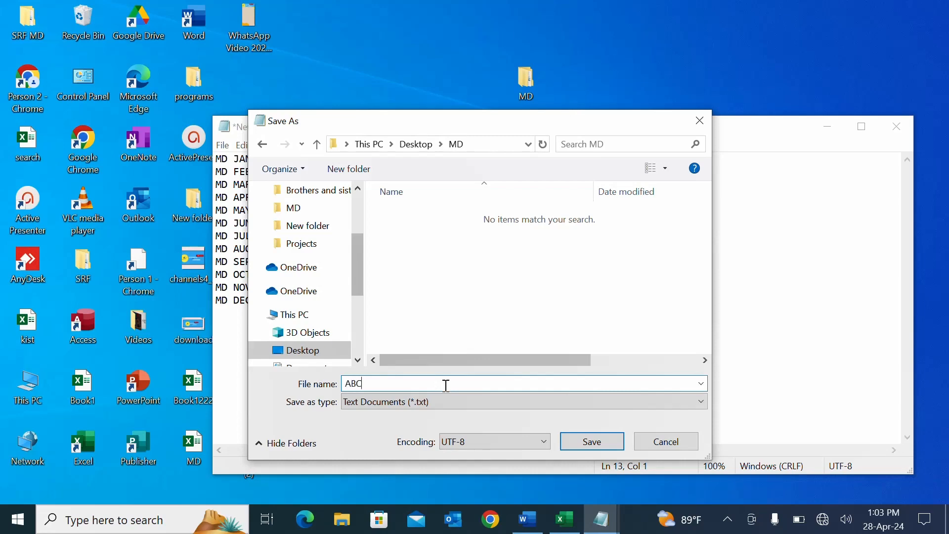
type("ABC")
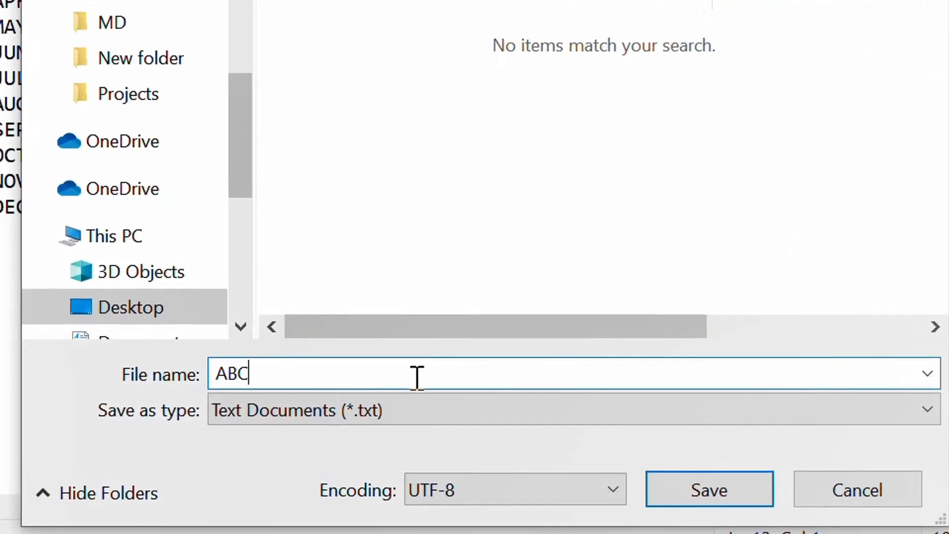
type(".BAT")
left_click_drag(286, 371, 263, 370)
left_click(322, 375)
left_click(704, 494)
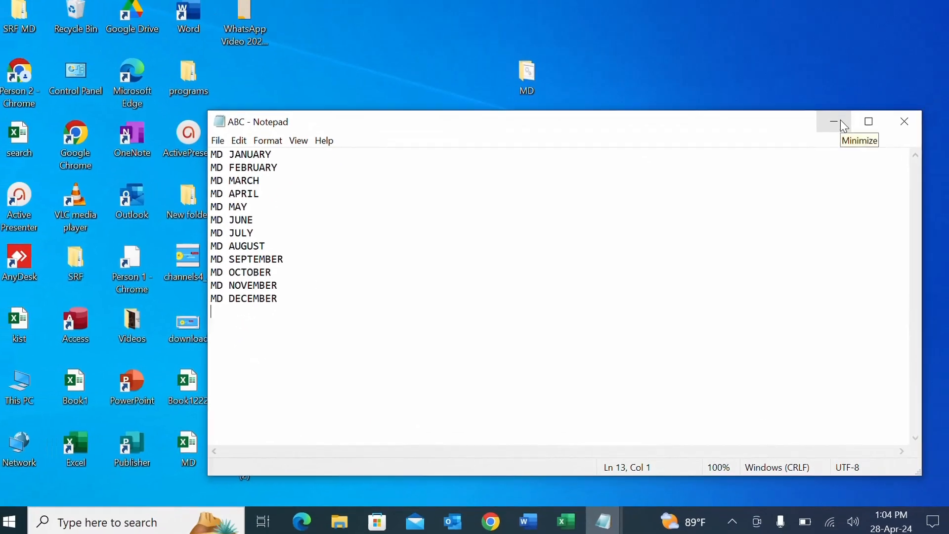
Minimize the text file, open the MD folder on the desktop and run the ABC batch file to create the month folders
left_click(839, 121)
left_click(582, 122)
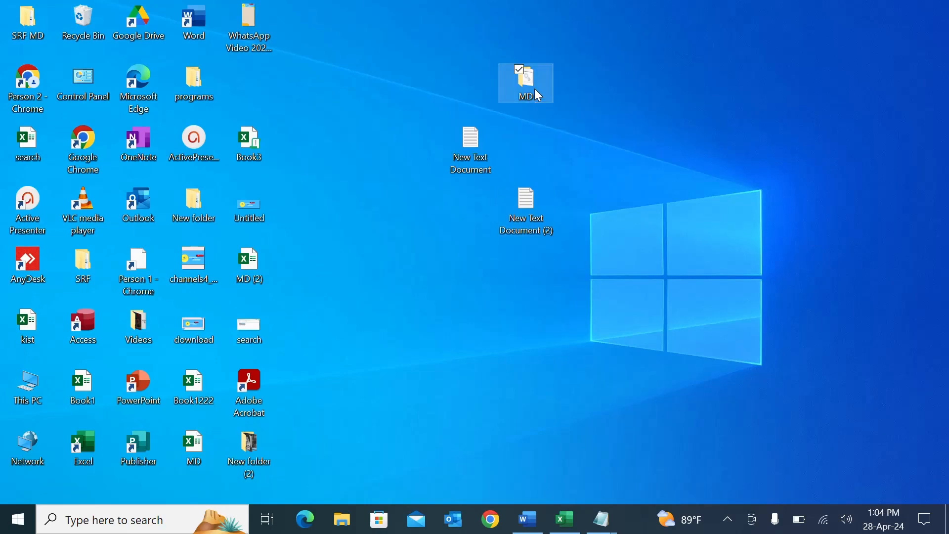
double_click(535, 89)
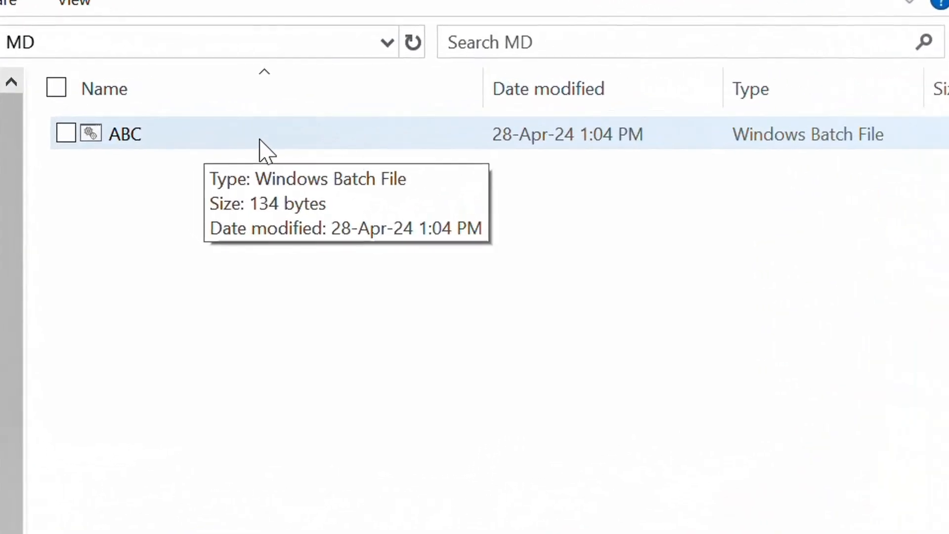
left_click(231, 133)
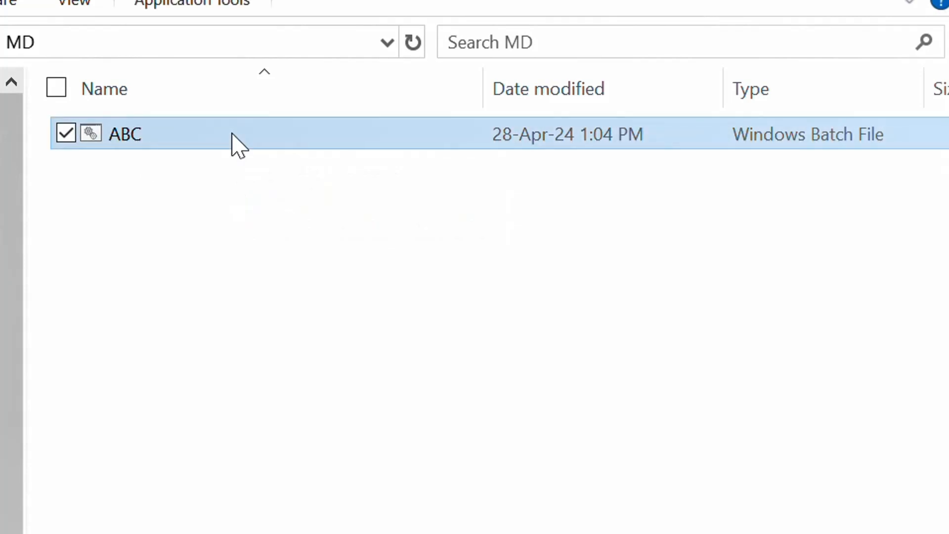
double_click(232, 133)
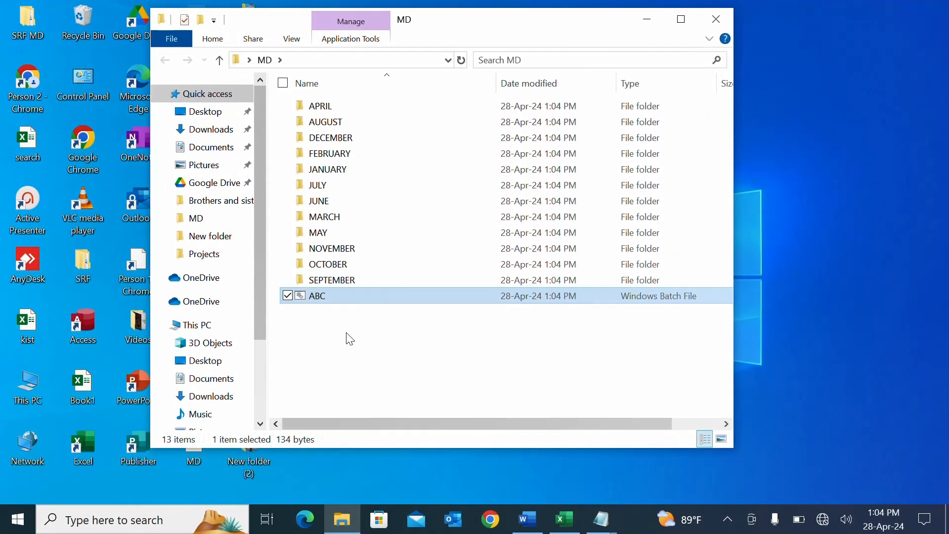
left_click(336, 356)
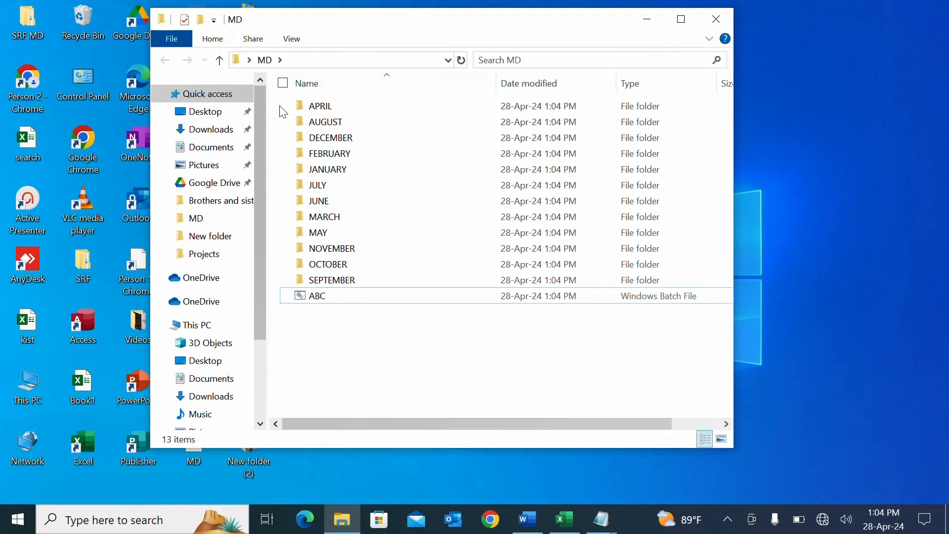
left_click_drag(258, 113, 393, 282)
left_click(280, 140)
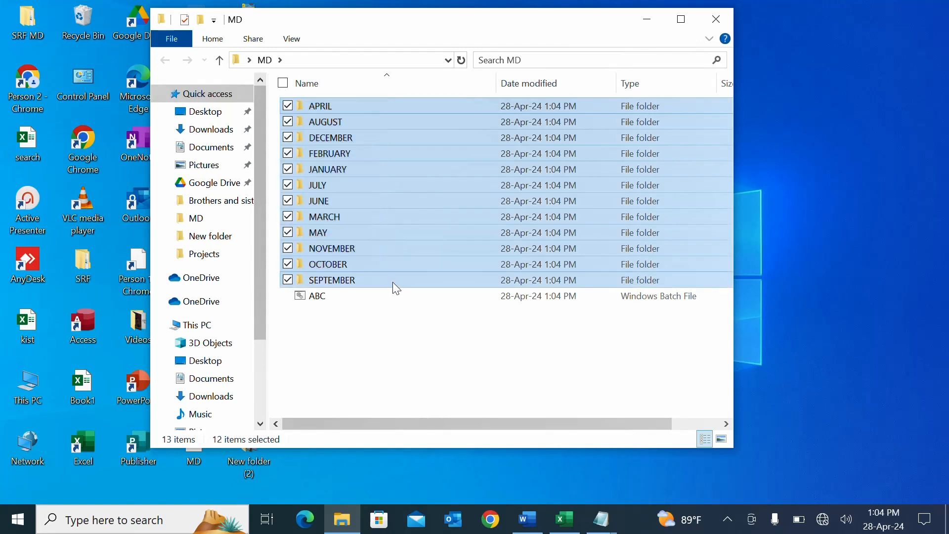
left_click(356, 347)
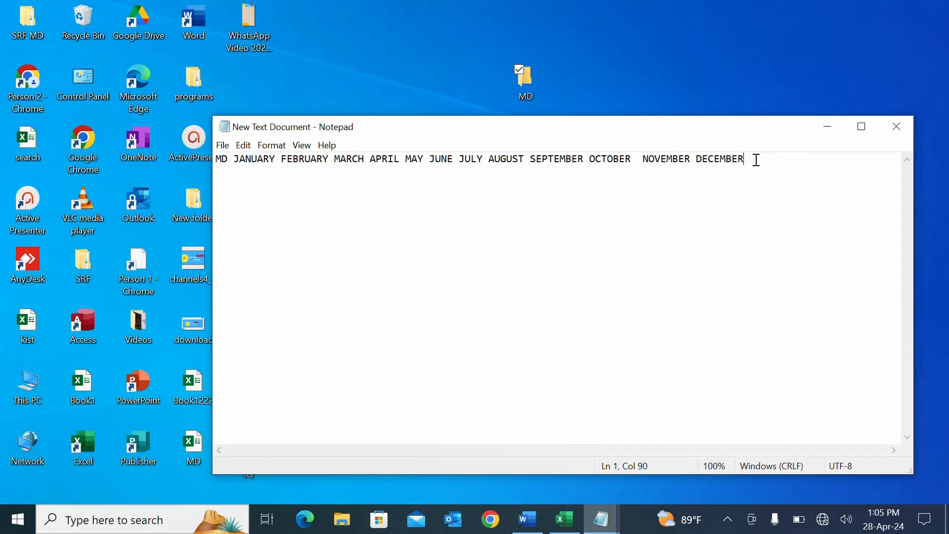
Compare the single-line MD command listing all months in New Text Document with the separate MD lines in ABC
left_click_drag(757, 160, 217, 160)
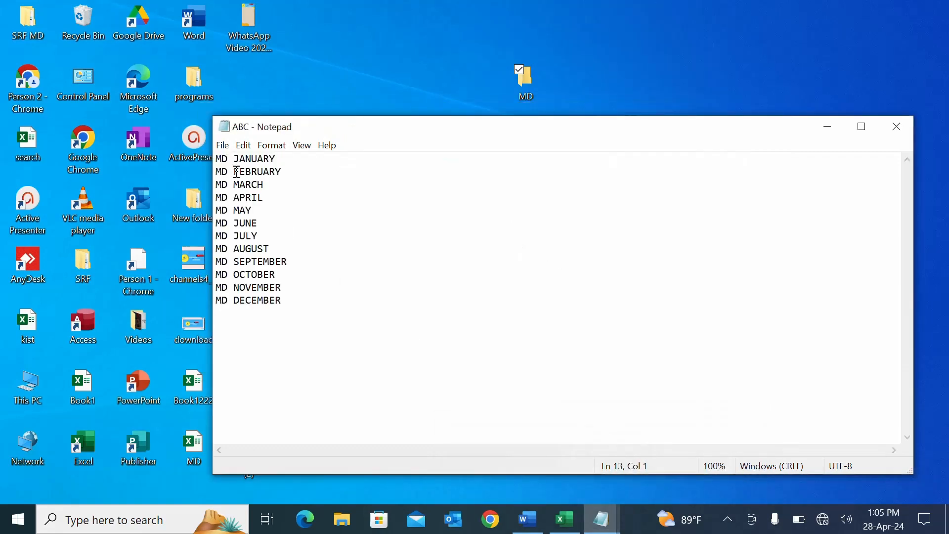
left_click(228, 160)
left_click(227, 171)
left_click(228, 185)
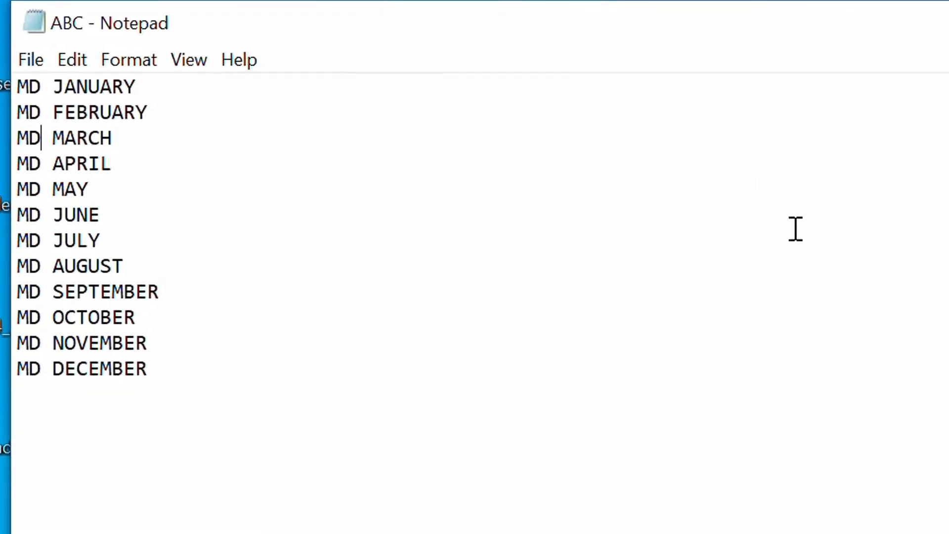
key("alt")
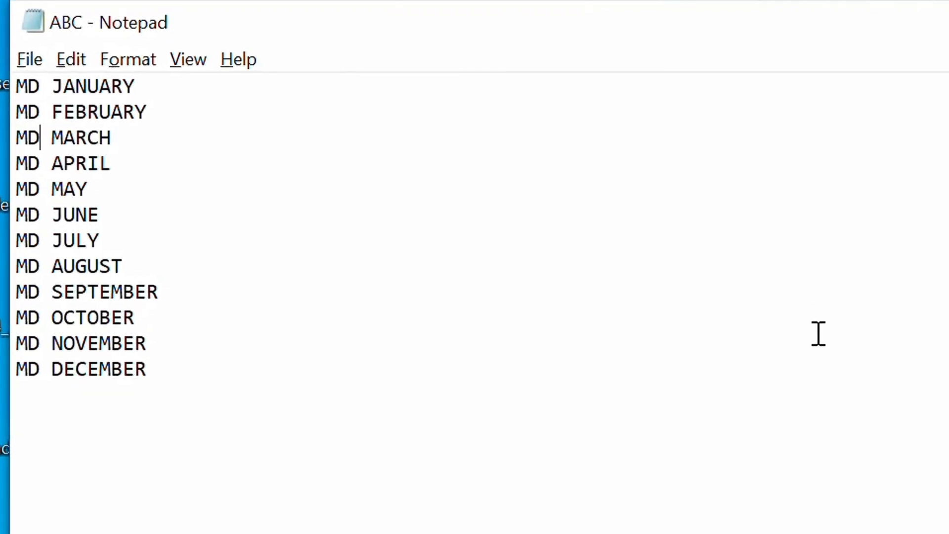
key("alt+Tab")
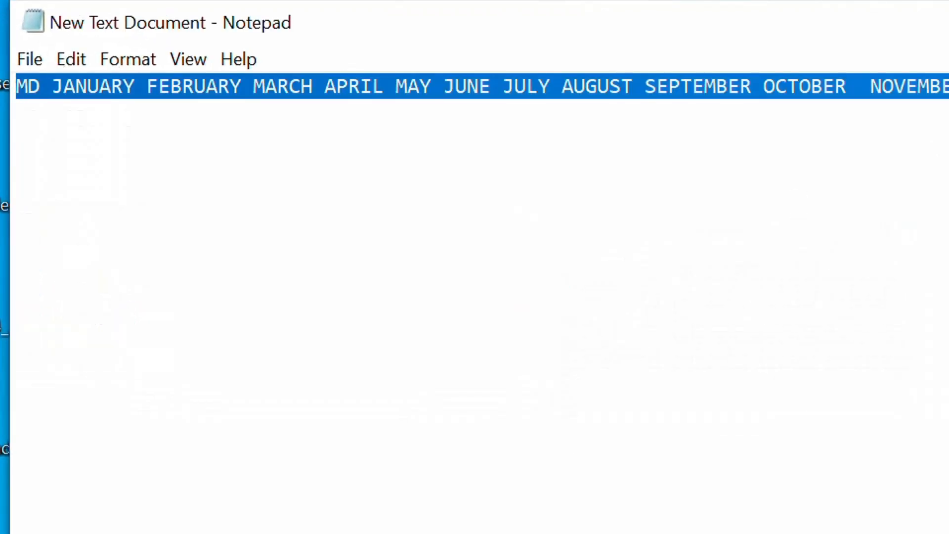
left_click(444, 109)
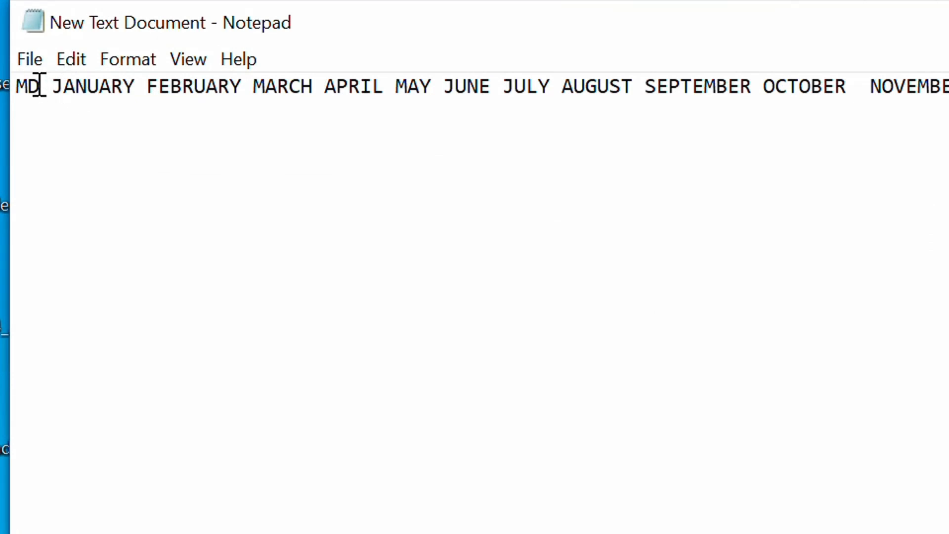
Save New Text Document, with its single-line MD command, as ABD.BAT in the desktop's MD folder
left_click(30, 58)
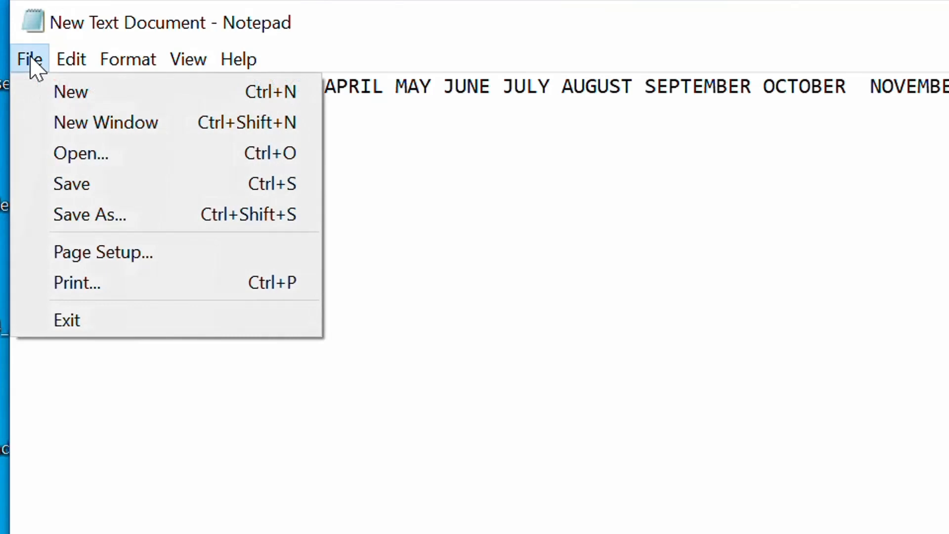
left_click(89, 214)
double_click(417, 207)
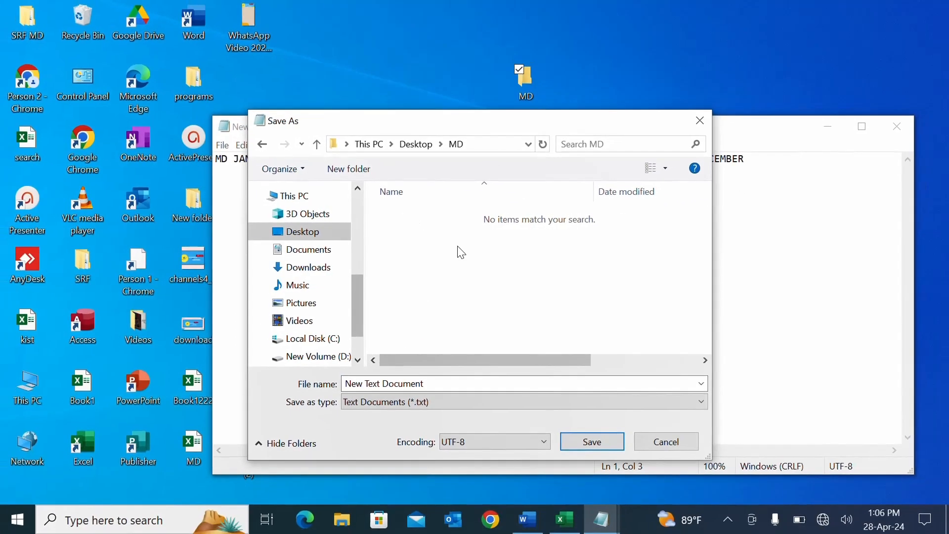
left_click(435, 378)
type("ABD.BAT")
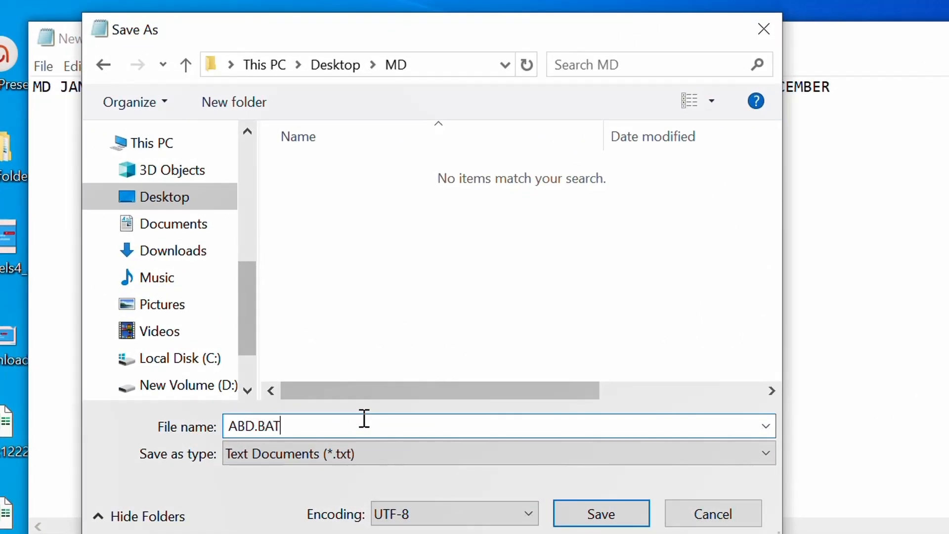
left_click(599, 514)
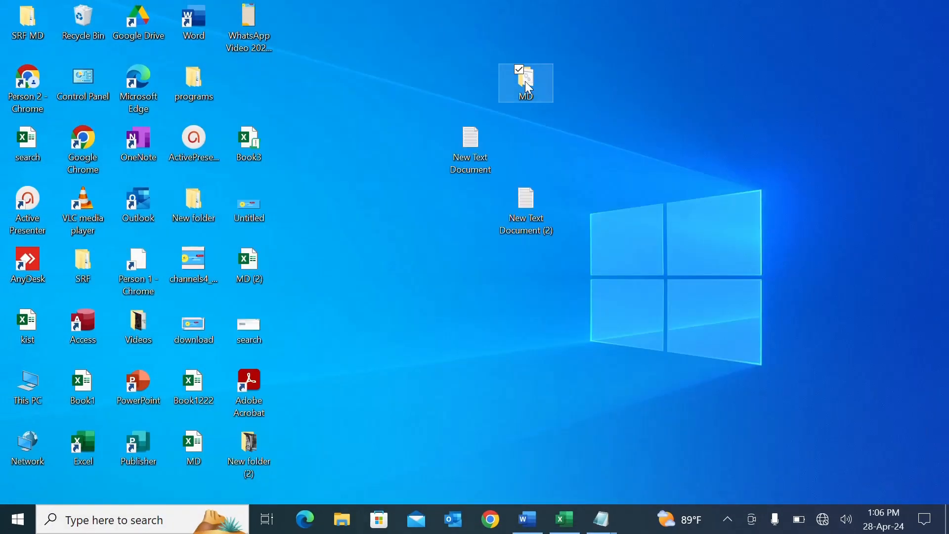
Open the MD folder and run the ABD batch file to generate the month folders
double_click(527, 85)
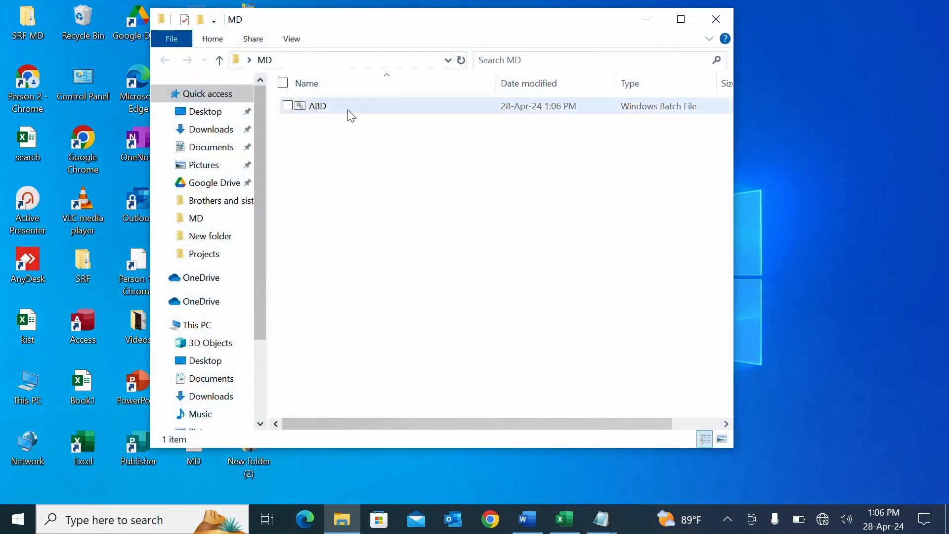
double_click(349, 111)
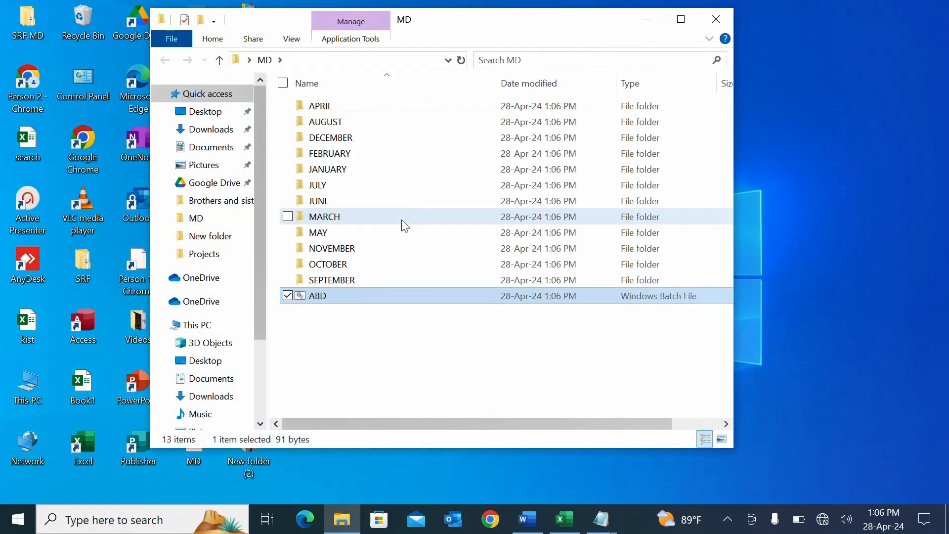
left_click_drag(277, 102, 390, 280)
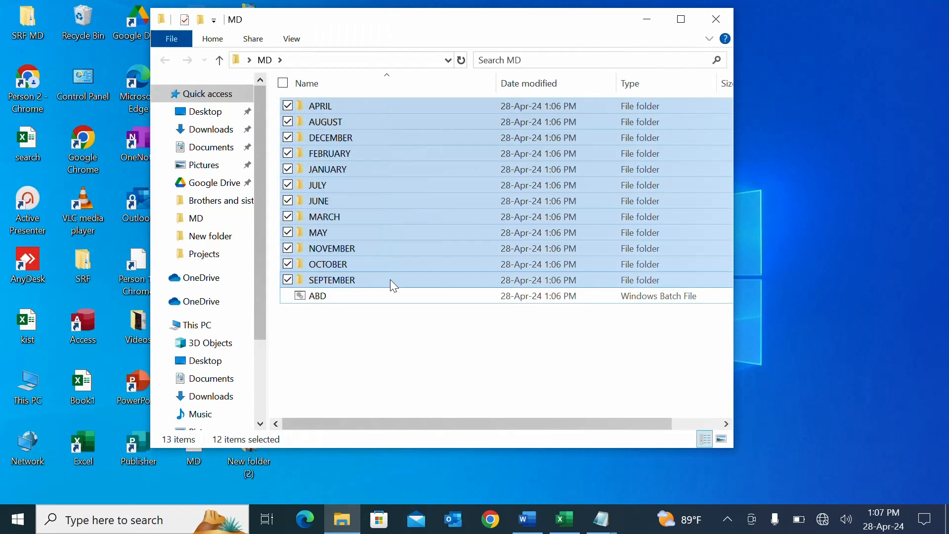
left_click(385, 358)
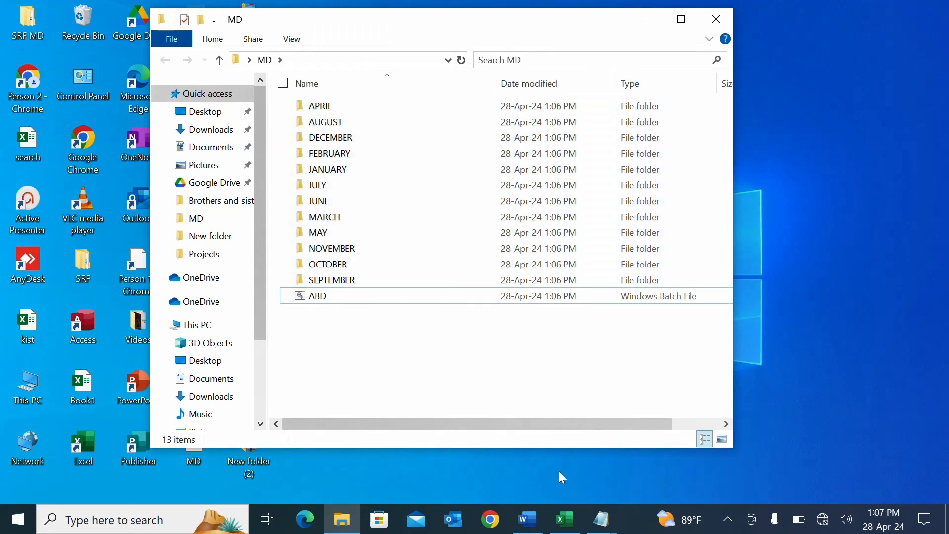
Switch to Excel to review the HELPER formula in cell G2, cancel the pending copy, and minimize Excel
left_click(564, 518)
left_click(194, 203)
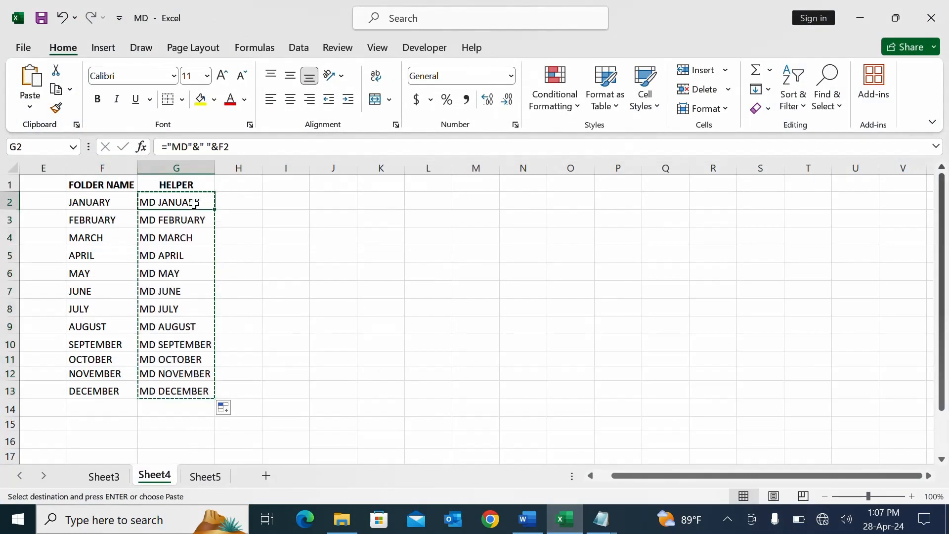
key("Escape")
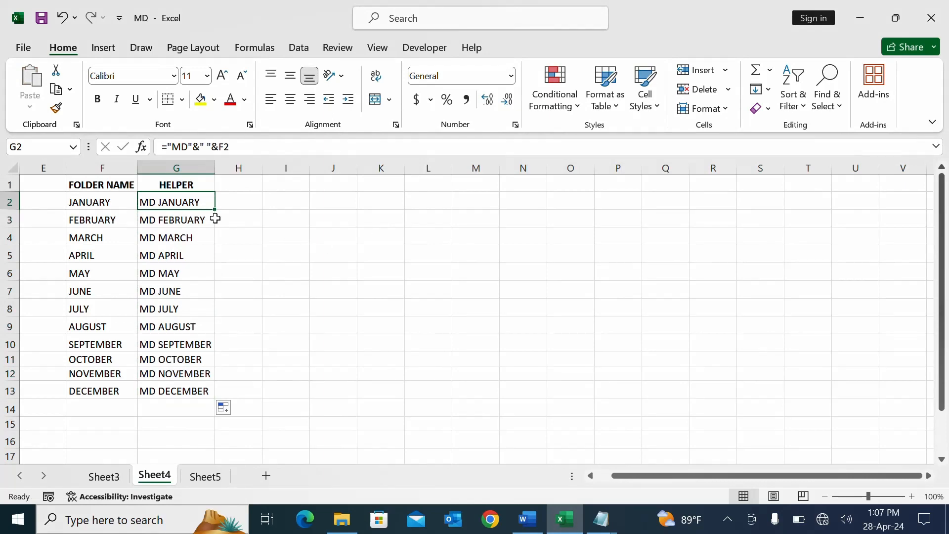
left_click(861, 22)
Switch to the ABD text in Notepad and try to save it again as ABD.BAT in the MD folder
mouse_move(600, 519)
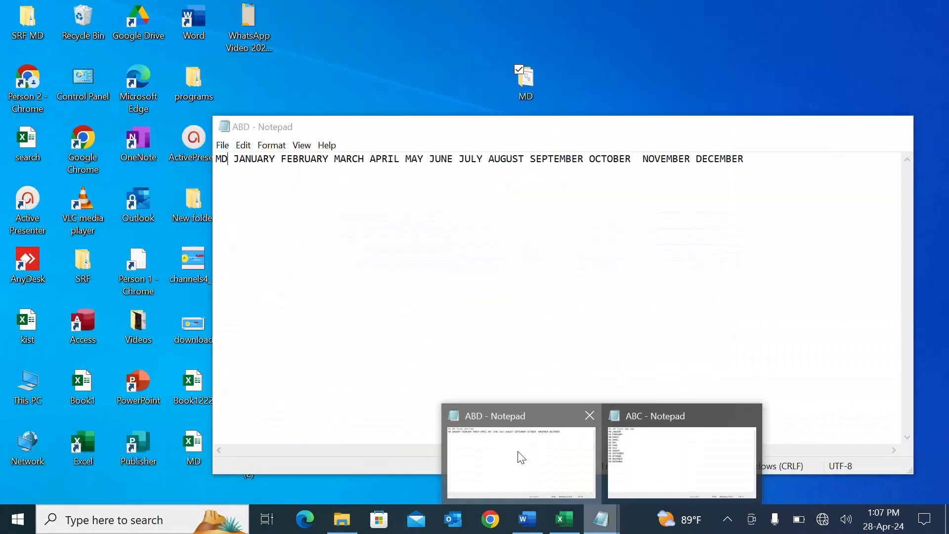
left_click(521, 457)
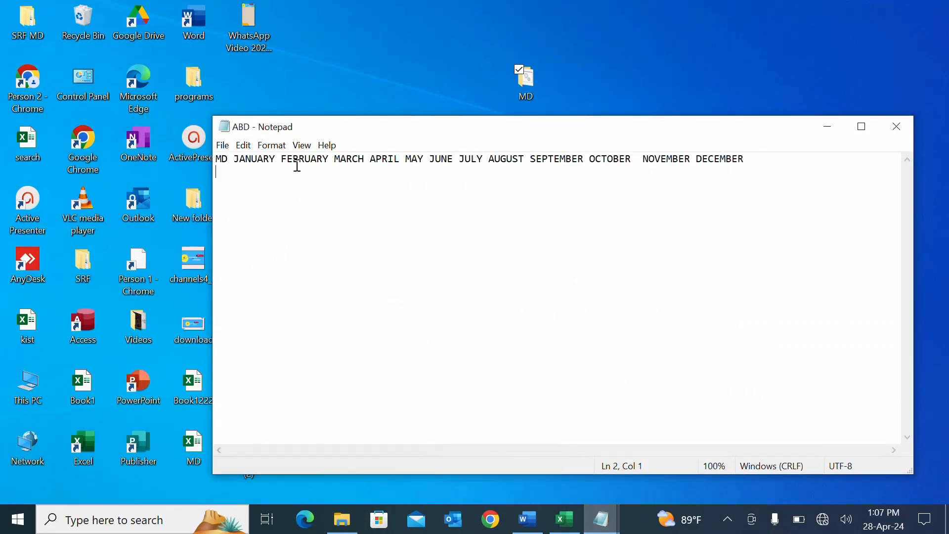
left_click_drag(297, 166, 230, 159)
left_click(223, 145)
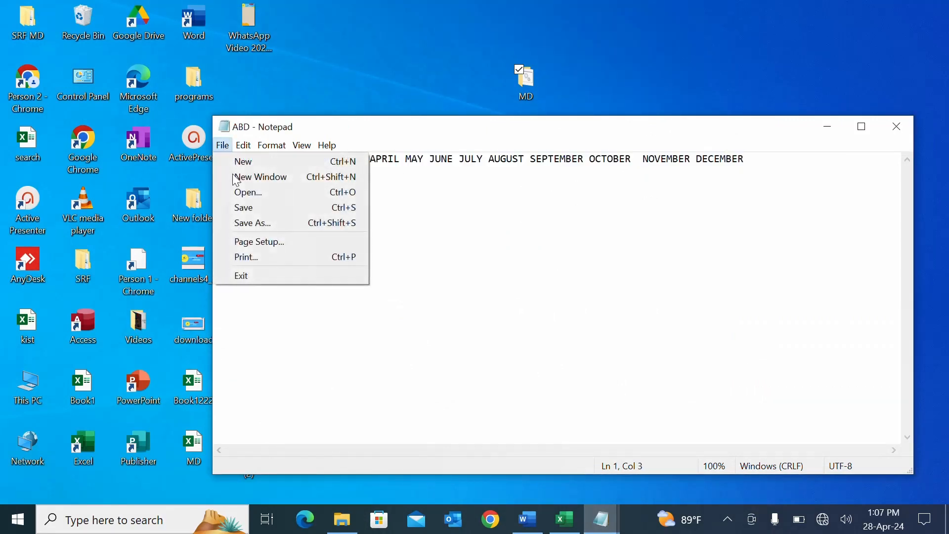
left_click(255, 223)
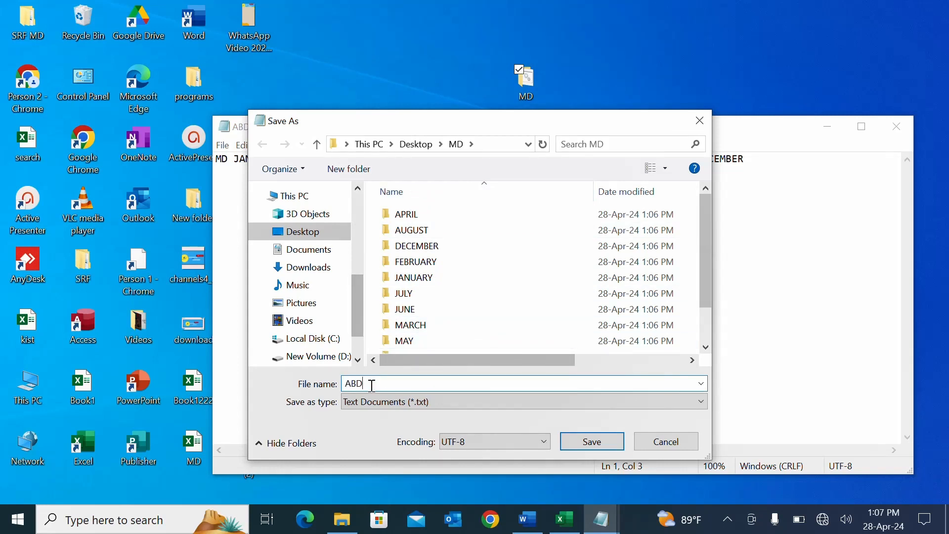
type(".BAT")
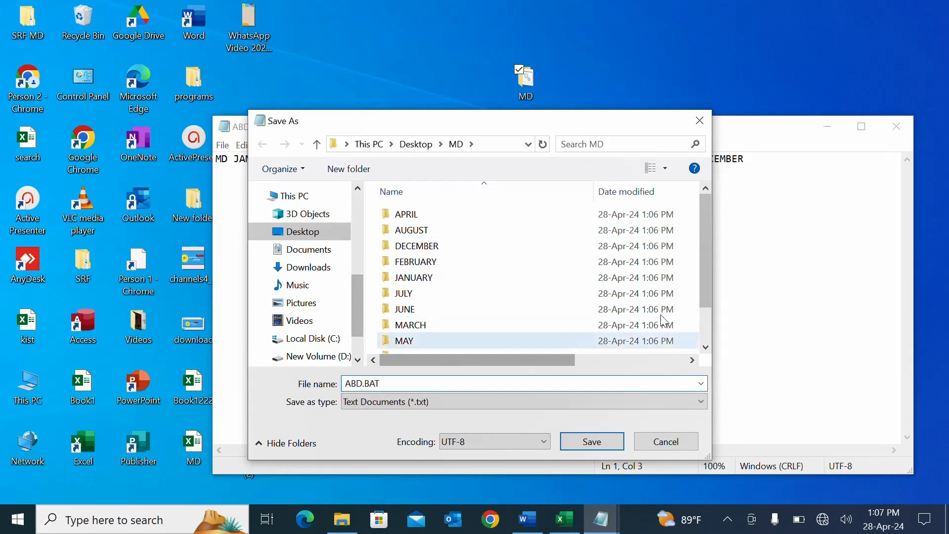
key("Return")
Close the ABD text and open the MD folder to view the month folders
left_click(893, 125)
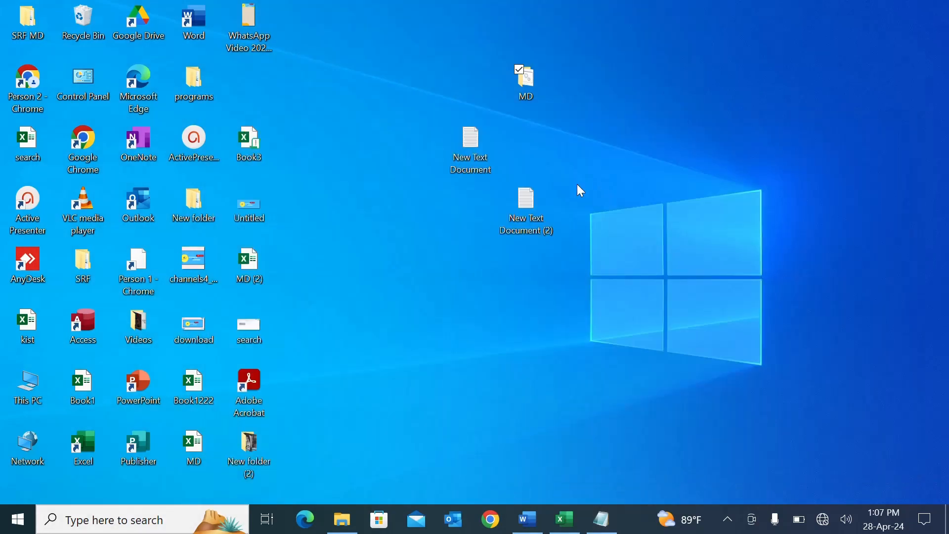
double_click(532, 100)
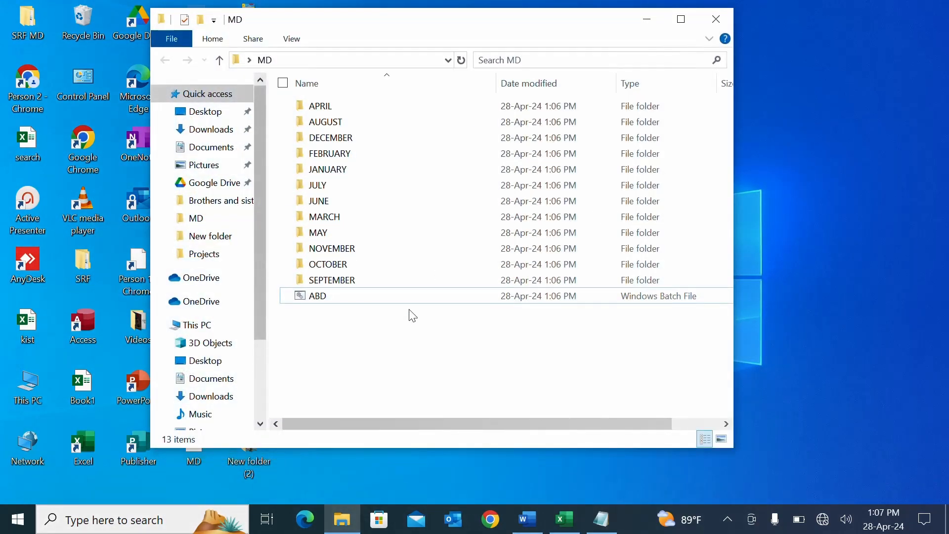